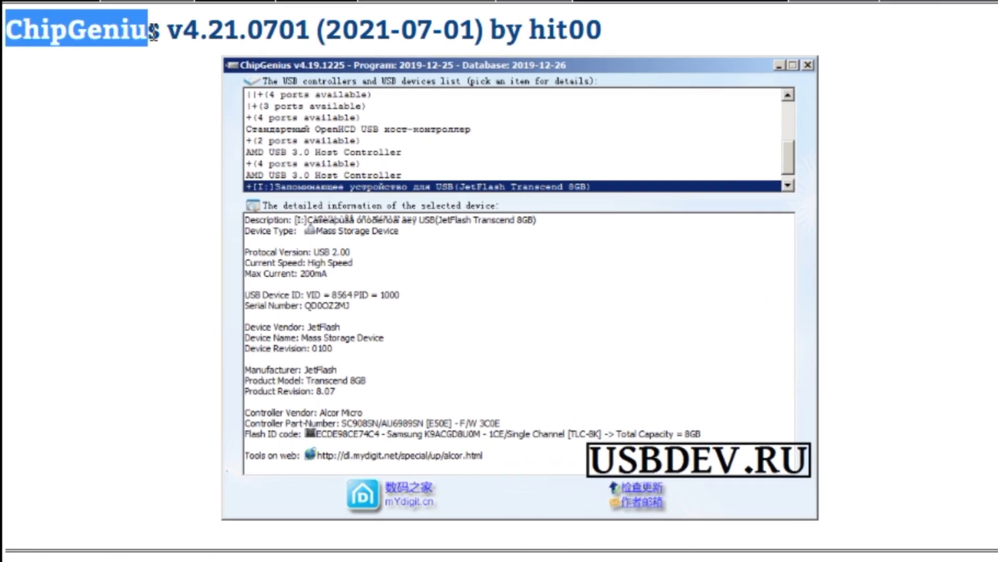
# Download ChipGenius_v4_21_0701.rar from the usbdev.ru list and save it to disk.
pyautogui.moveTo(153, 31); pyautogui.dragTo(162, 31)
pyautogui.click(132, 121)
pyautogui.scroll(-15, 132, 120)
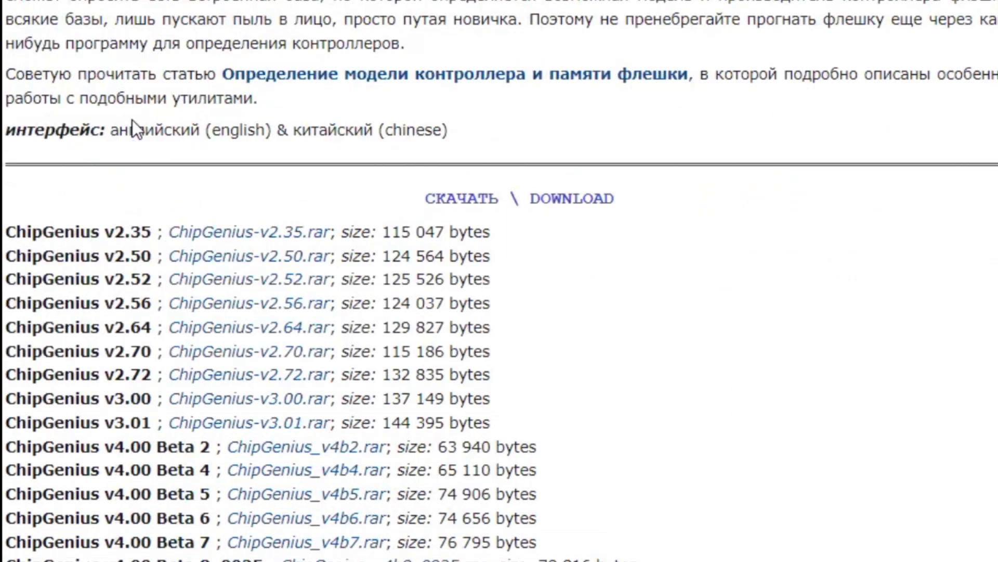
pyautogui.scroll(-20, 132, 119)
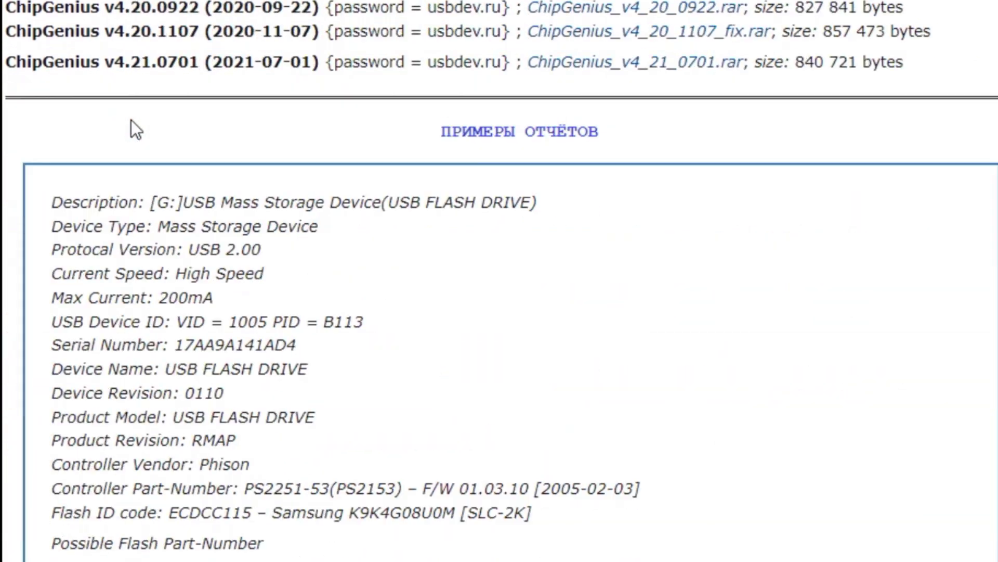
pyautogui.scroll(2, 131, 119)
pyautogui.scroll(1, 131, 120)
pyautogui.click(662, 177)
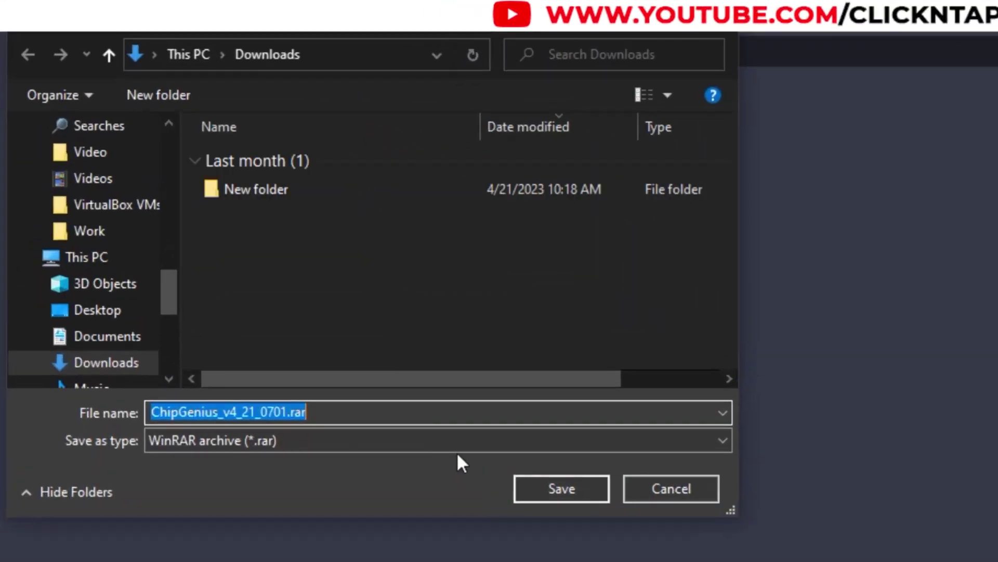
pyautogui.click(557, 489)
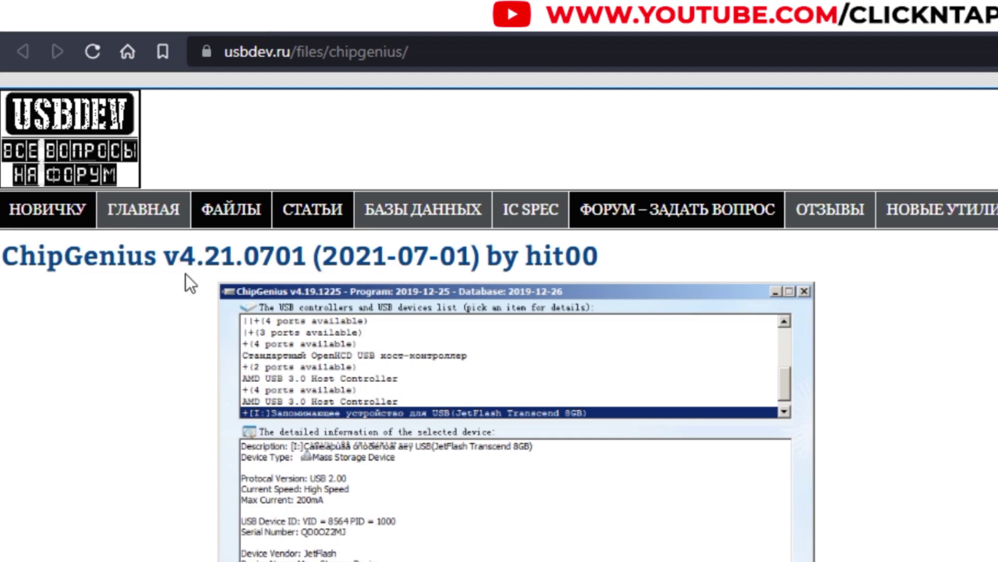
# Select the archive password on the v4.21 row and download the v4.21.0701 archive.
pyautogui.scroll(-10, 185, 276)
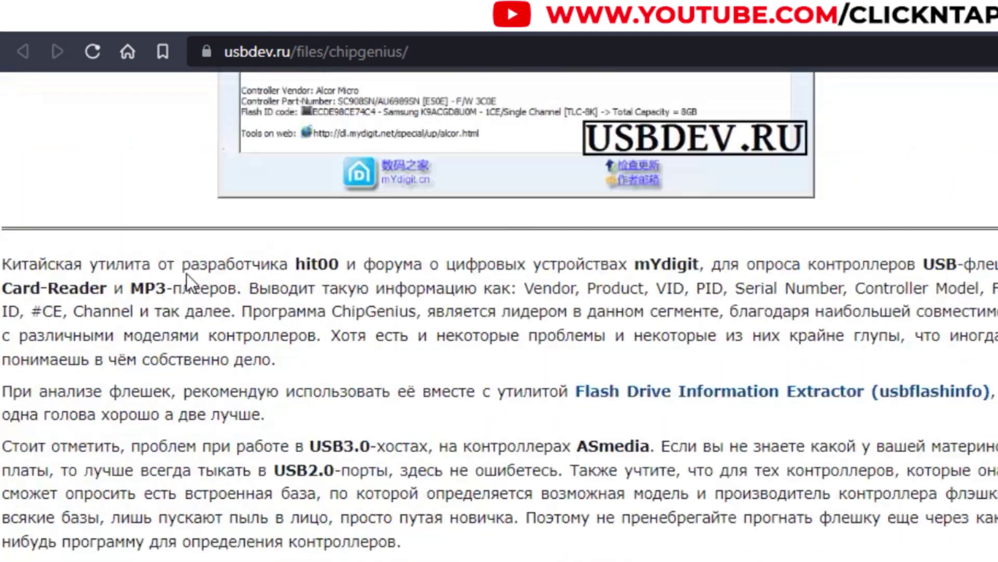
pyautogui.scroll(10, 186, 273)
pyautogui.moveTo(179, 255); pyautogui.dragTo(307, 256)
pyautogui.scroll(-10, 148, 328)
pyautogui.scroll(-15, 156, 328)
pyautogui.scroll(8, 267, 352)
pyautogui.click(650, 510)
pyautogui.moveTo(424, 507); pyautogui.dragTo(504, 510)
pyautogui.click(547, 514)
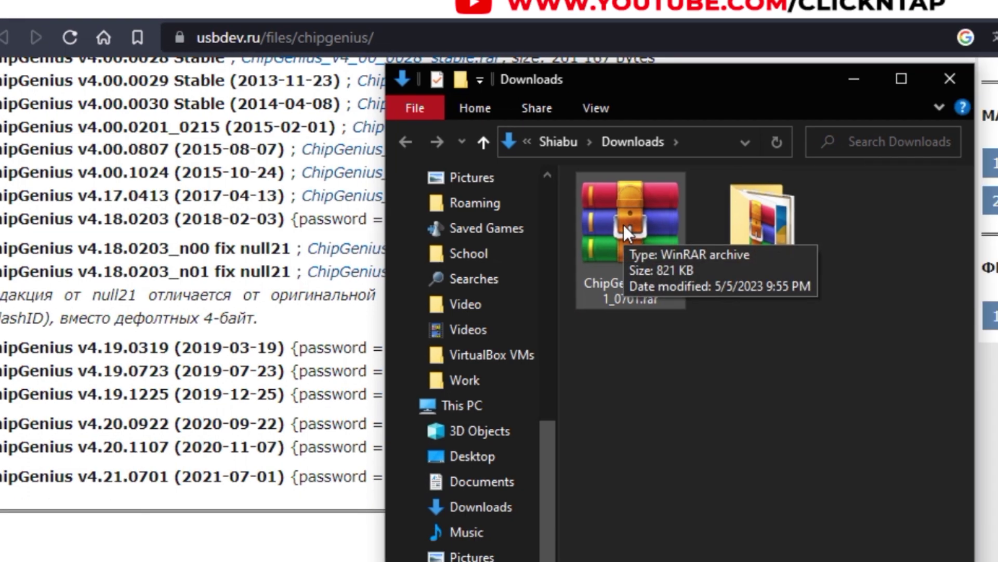
# Extract the .rar to ChipGenius_v4_21_0701\ with the pasted password and open its inner program folder.
pyautogui.rightClick(675, 242)
pyautogui.click(819, 364)
pyautogui.hotkey('ctrl', 'v')
pyautogui.click(429, 428)
pyautogui.click(569, 138)
pyautogui.doubleClick(567, 156)
pyautogui.doubleClick(466, 127)
# Launch ChipGenius_v4_21_0701.exe from the extracted folder.
pyautogui.doubleClick(458, 126)
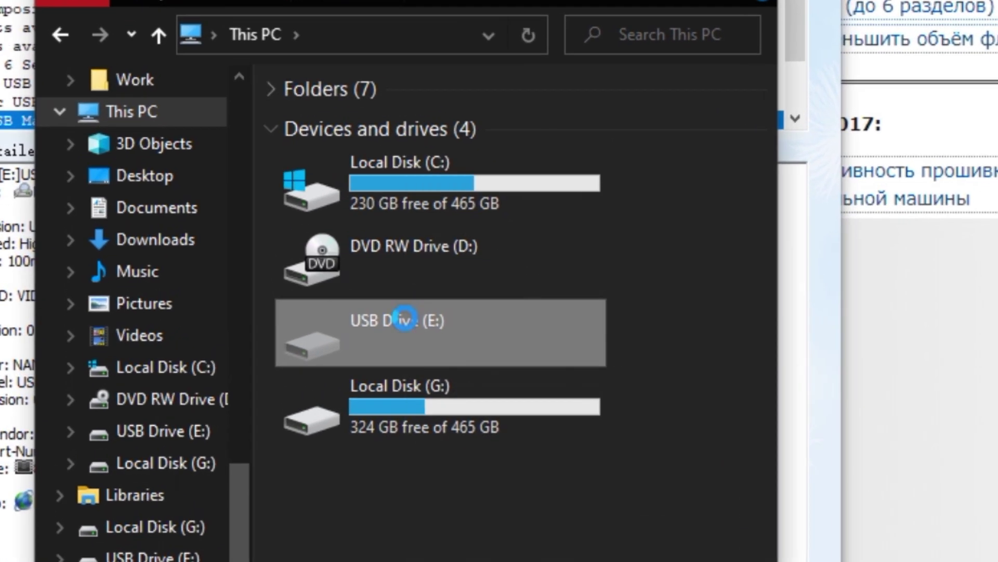
# Open Properties of USB Drive (E:) and view its Tools and Hardware tabs.
pyautogui.rightClick(522, 302)
pyautogui.click(499, 559)
pyautogui.click(529, 198)
pyautogui.click(585, 204)
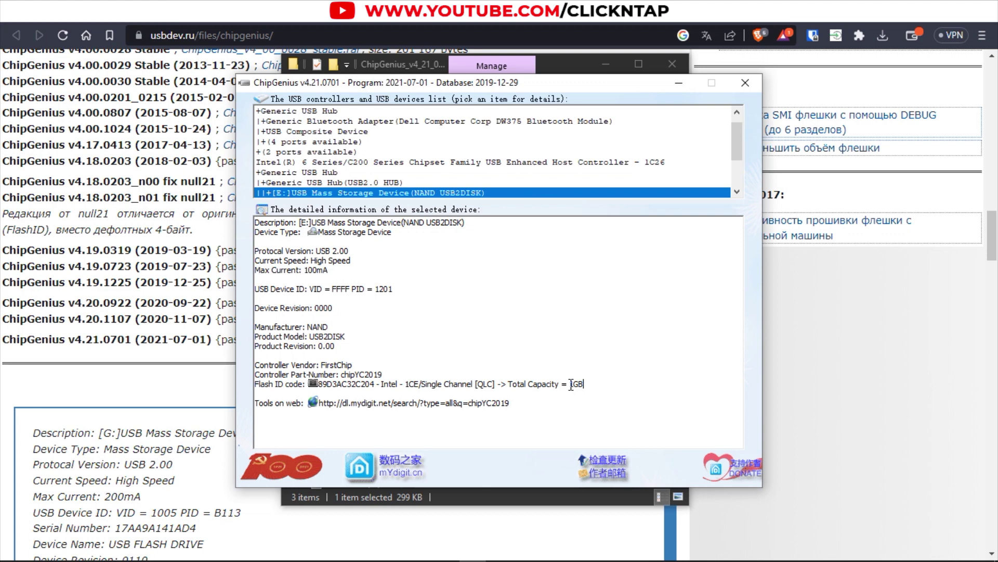
pyautogui.moveTo(571, 384); pyautogui.dragTo(593, 383)
pyautogui.click(592, 384)
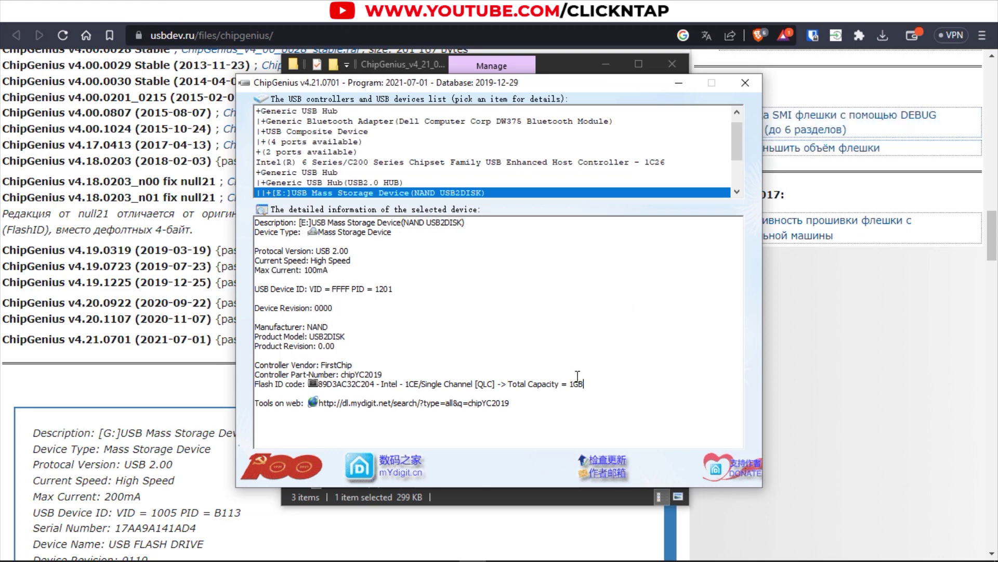